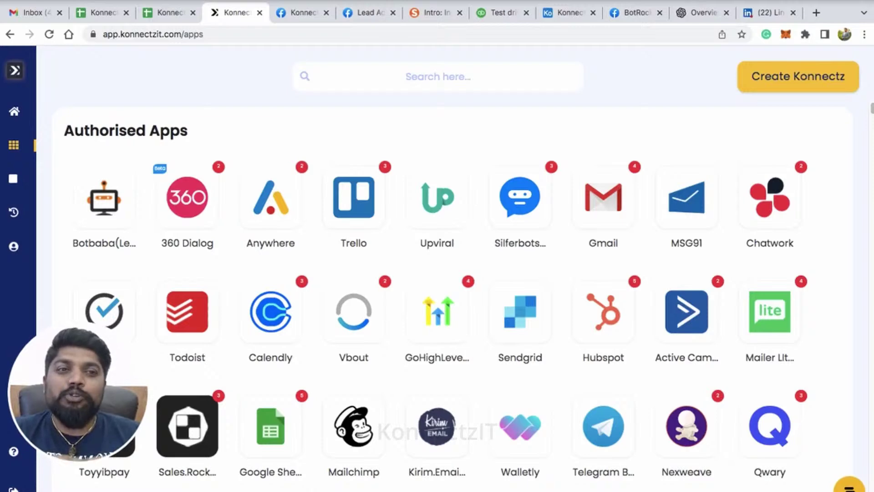
- Switch to the browser tab showing the OpenAI platform overview
left_click(687, 13)
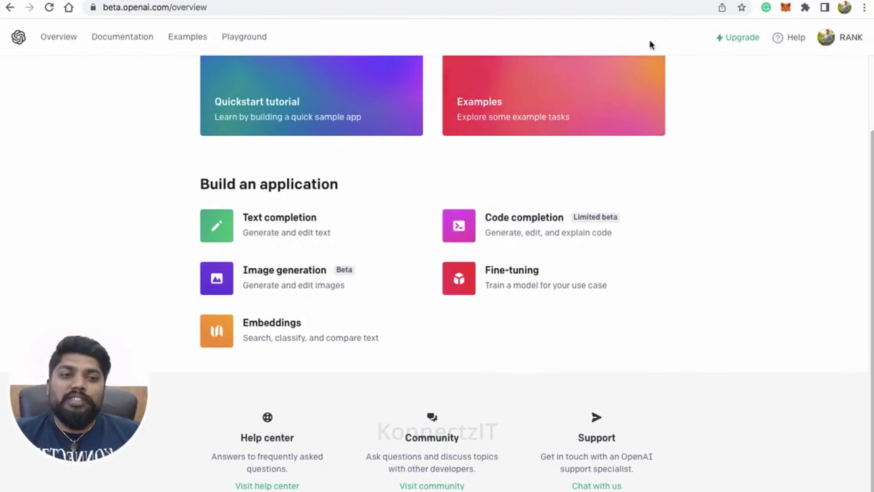
- From the account's API keys page, create a new secret key and copy it
left_click(827, 40)
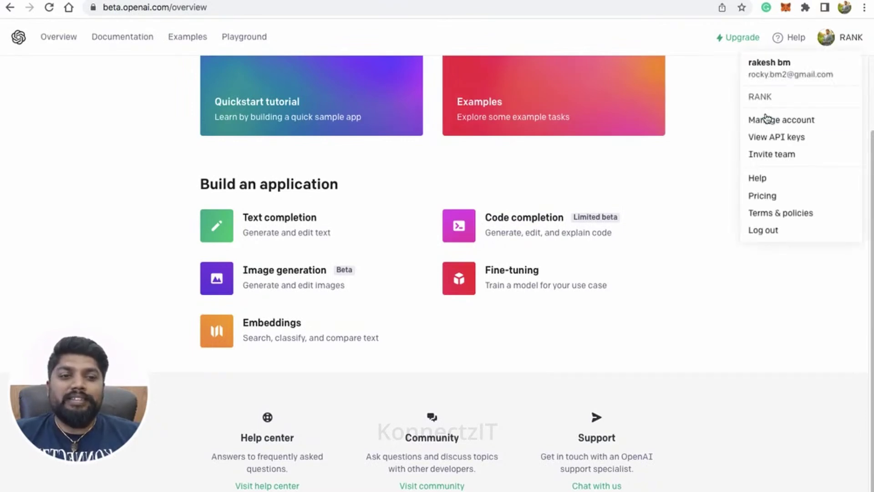
left_click(768, 138)
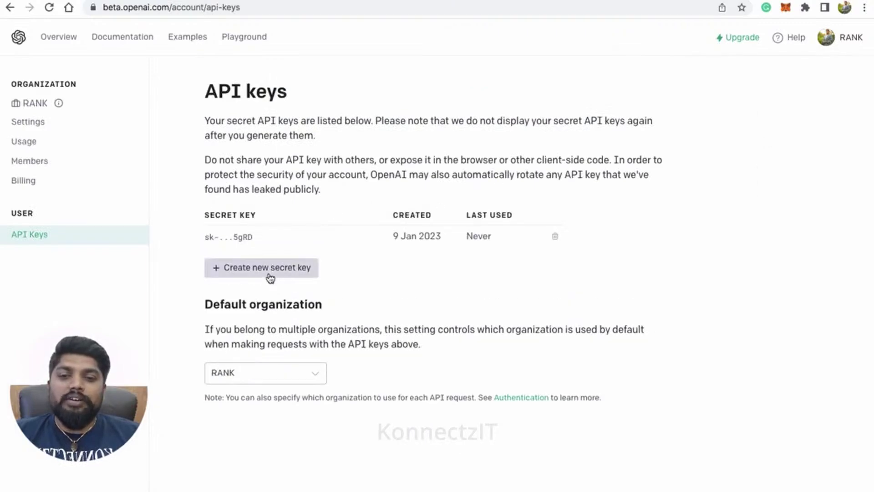
left_click(269, 275)
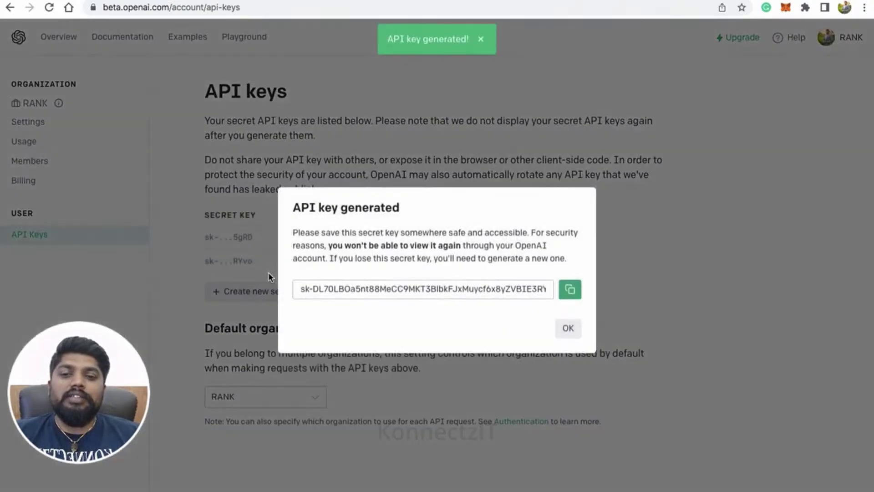
left_click(571, 290)
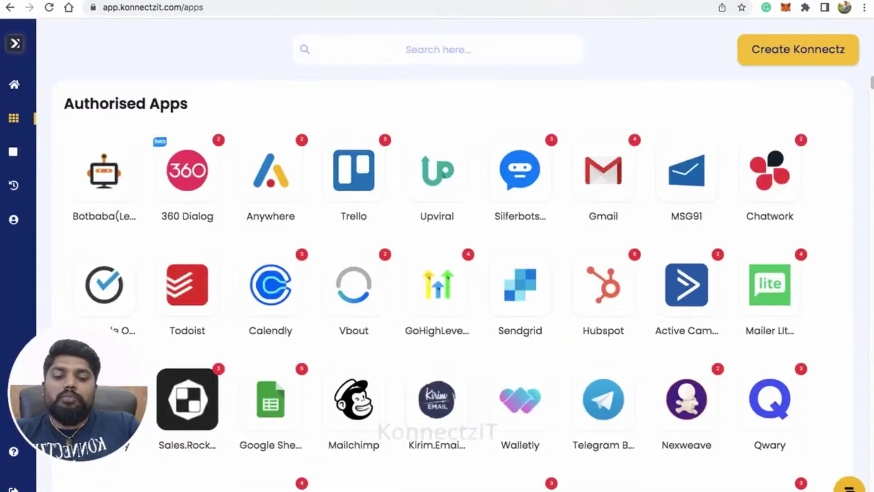
- Add another OpenAi account in KonnectzIT, pasting the copied secret key as its API token
type("open")
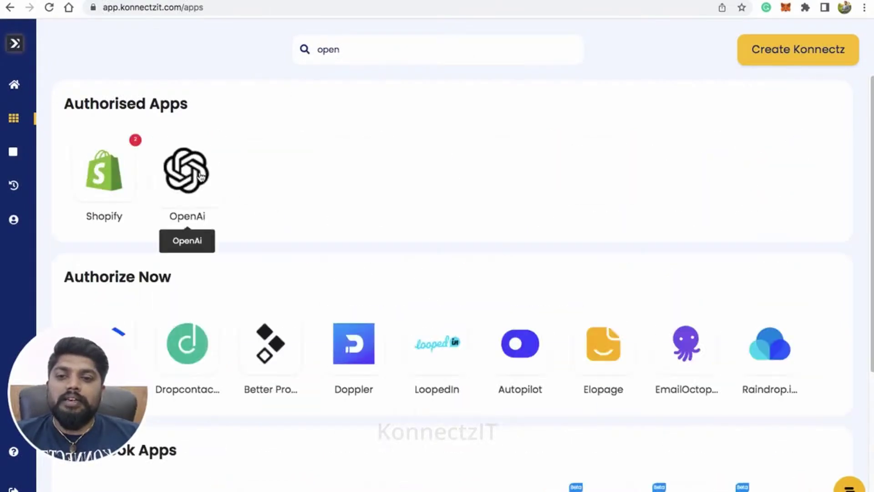
left_click(202, 176)
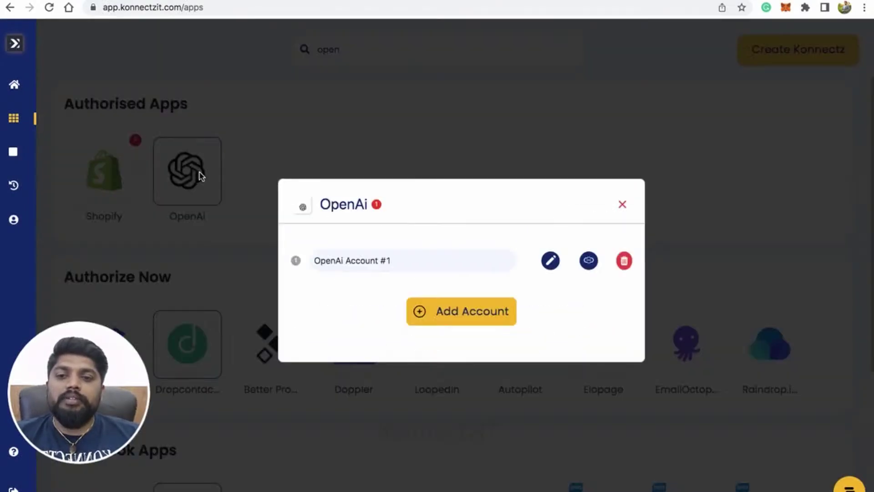
left_click(449, 321)
left_click(330, 300)
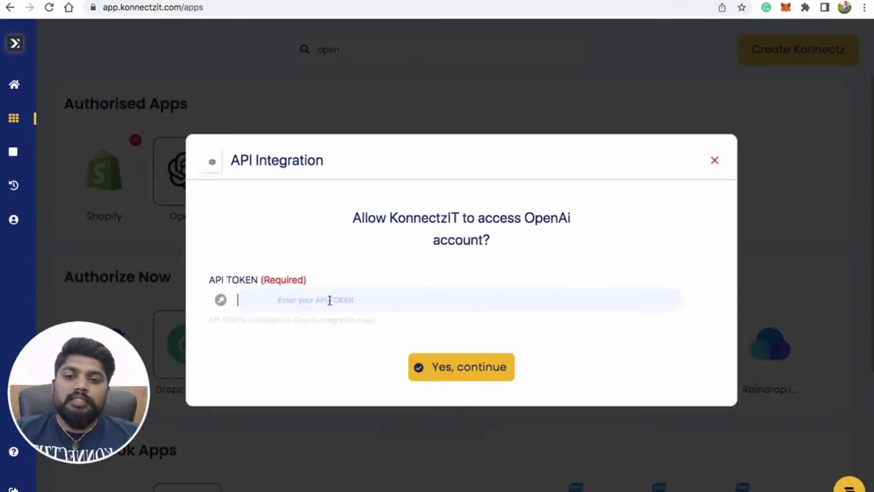
key("super+v")
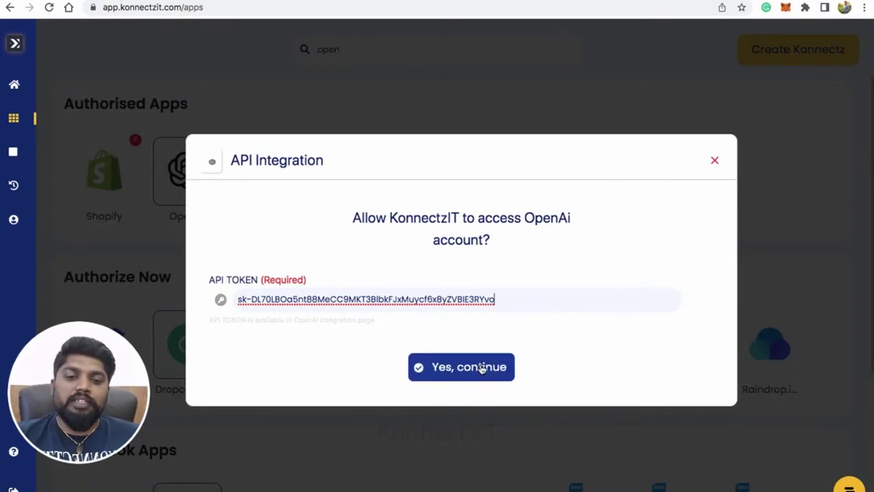
left_click(714, 160)
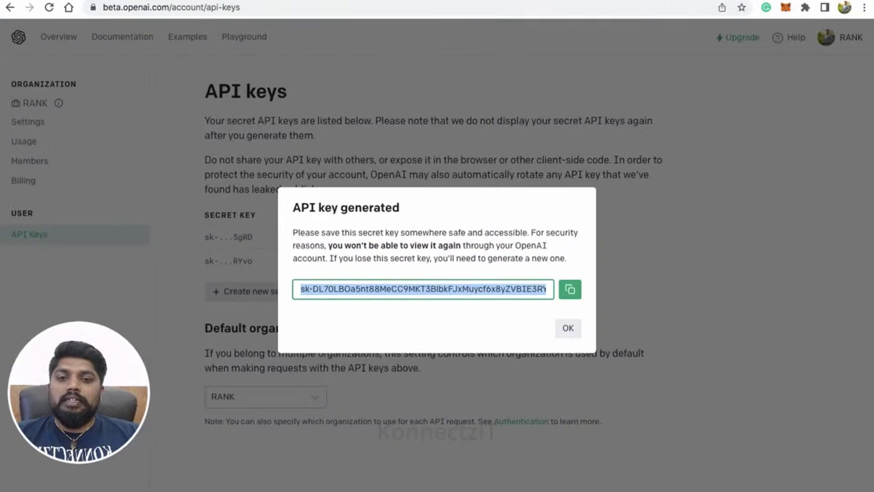
- Close the new-key notice and open the Playground, keeping text-davinci-003 as the model
left_click(678, 91)
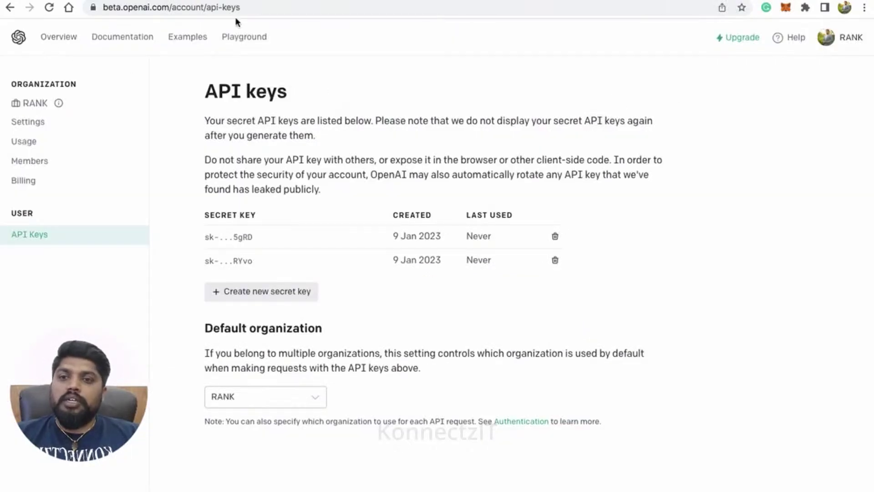
left_click(242, 40)
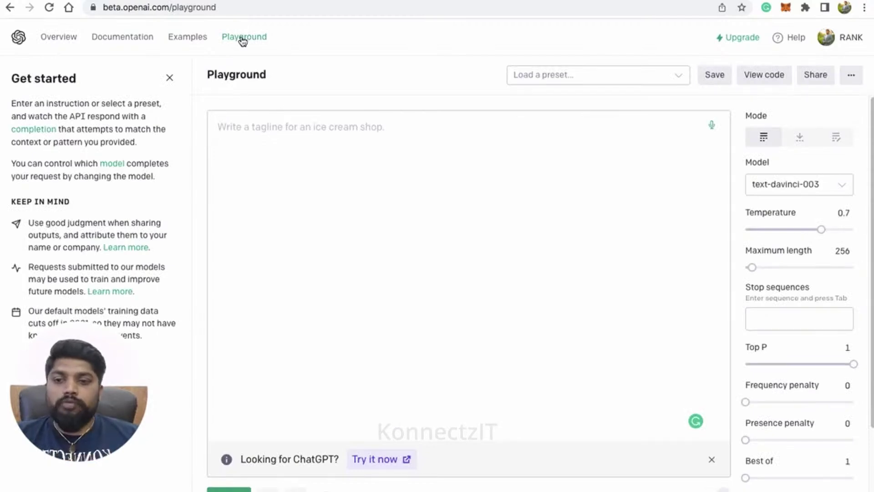
left_click(771, 184)
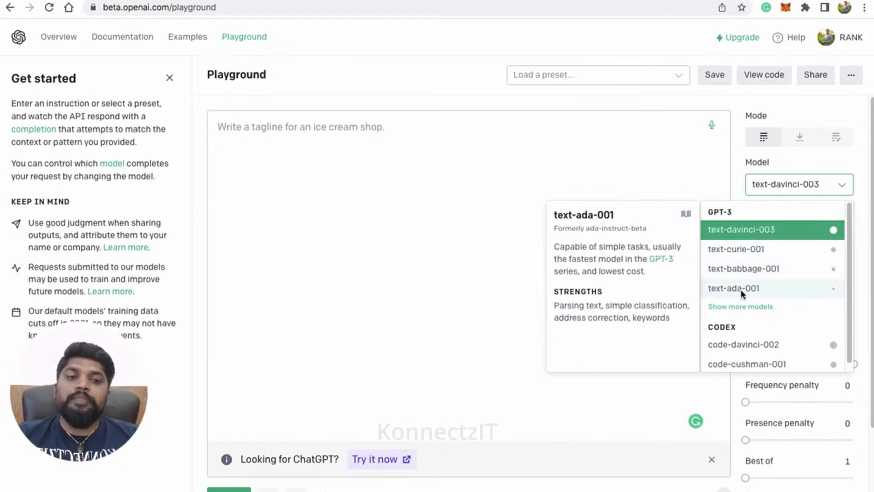
scroll(755, 232, "down", 1)
scroll(755, 231, "up", 1)
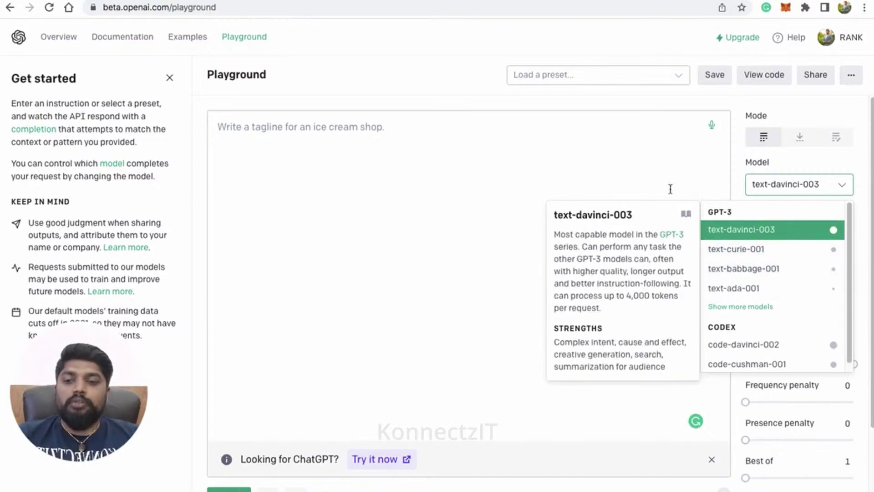
left_click(843, 185)
left_click(339, 133)
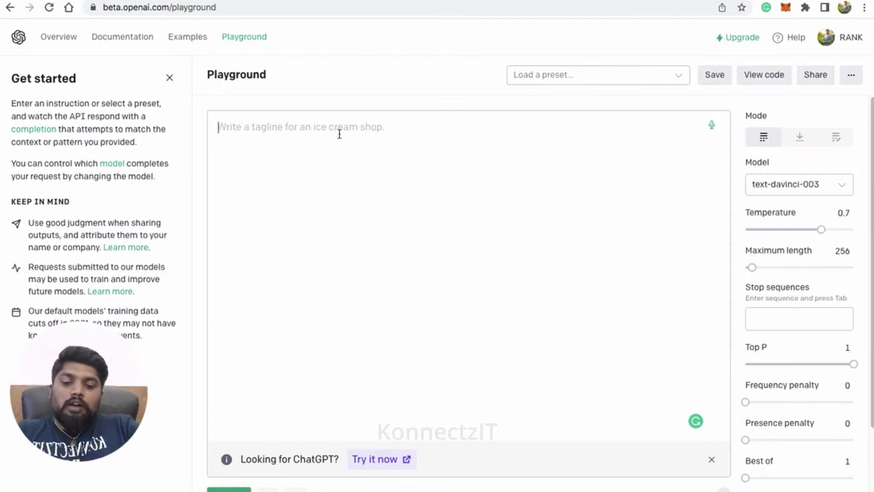
- Enter the prompt 'Write a post on Automation' in the Playground
type("writ")
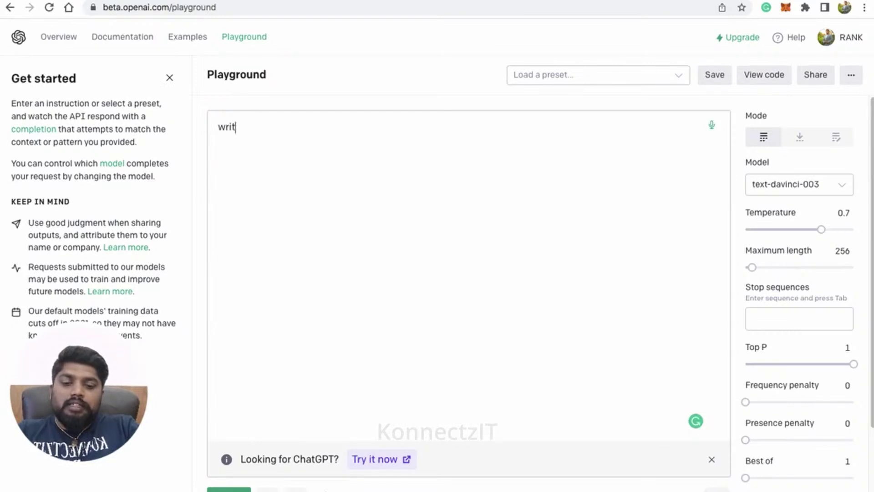
type("e a pos")
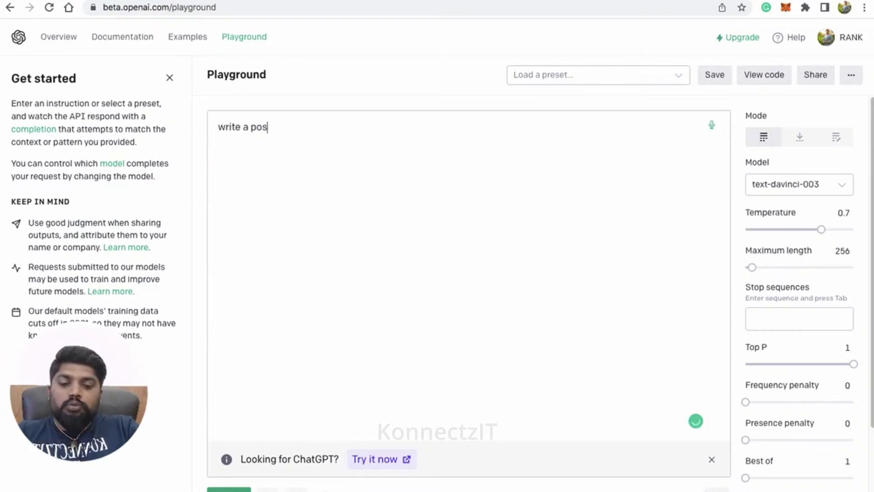
type("t on Au")
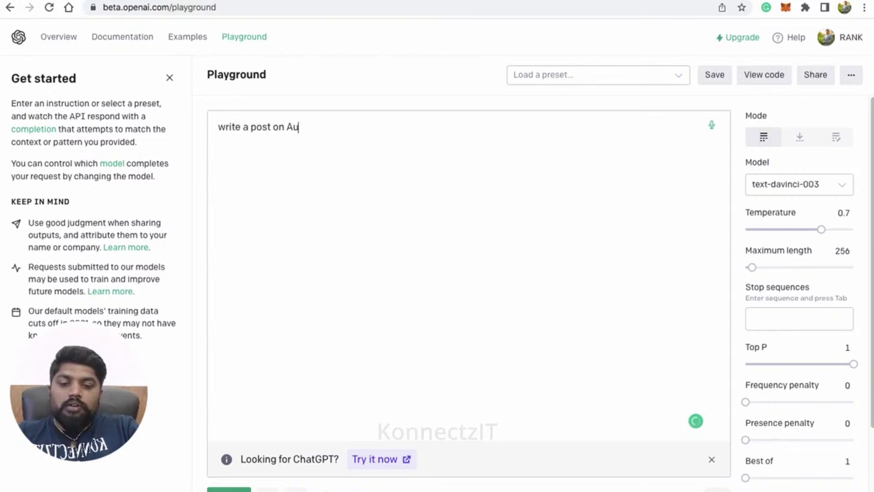
type("tomation")
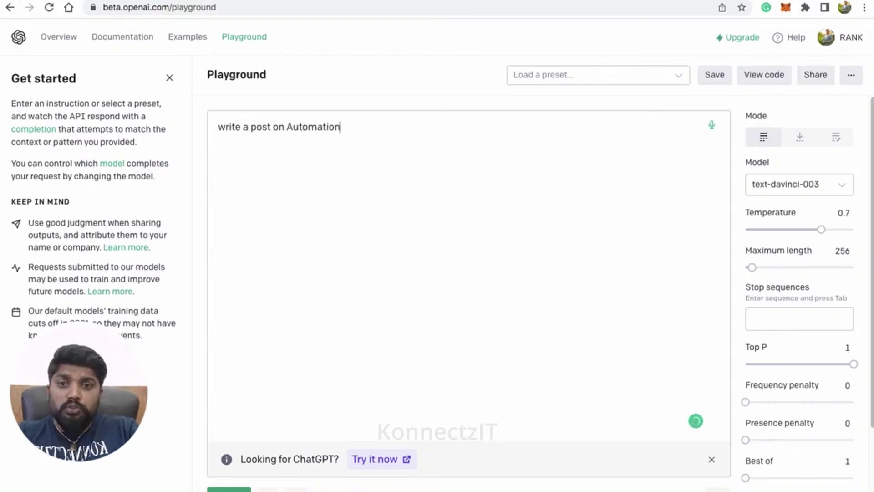
- Set Maximum length to 100 and submit the prompt to generate the post
mouse_move(765, 320)
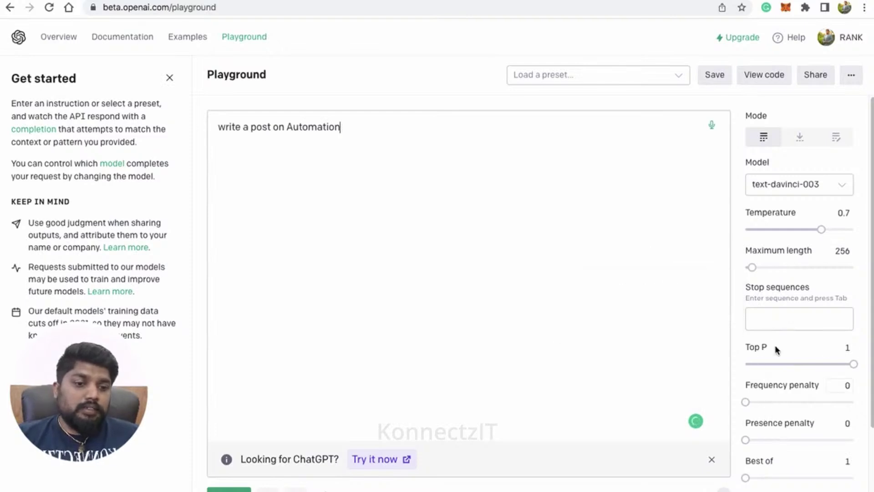
left_click(841, 252)
type("100")
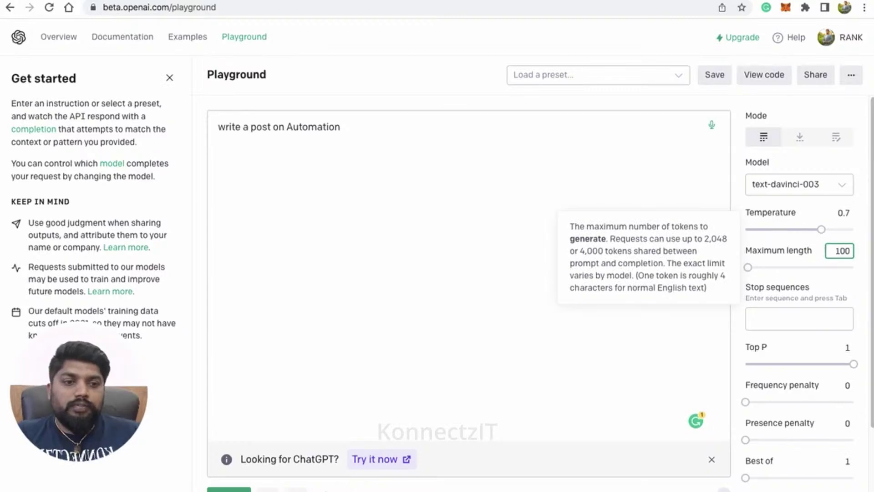
left_click(675, 326)
key("ctrl+Return")
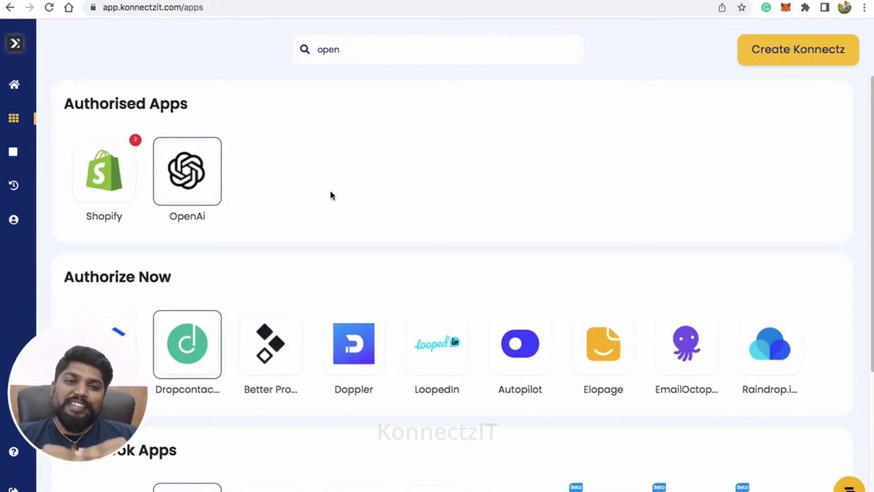
- Create a workflow named 'Open Ai Demo' and drop the Scheduler app, found via 'sced', onto its canvas
left_click(776, 59)
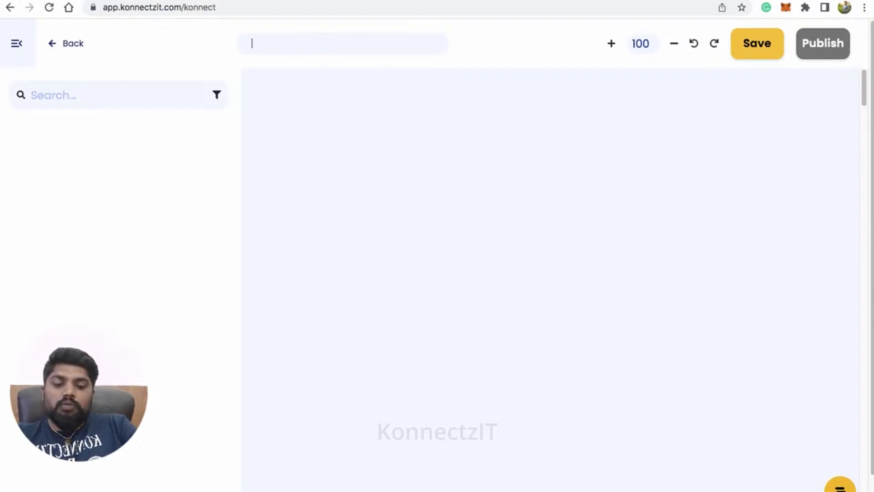
type("Open Ai Demo")
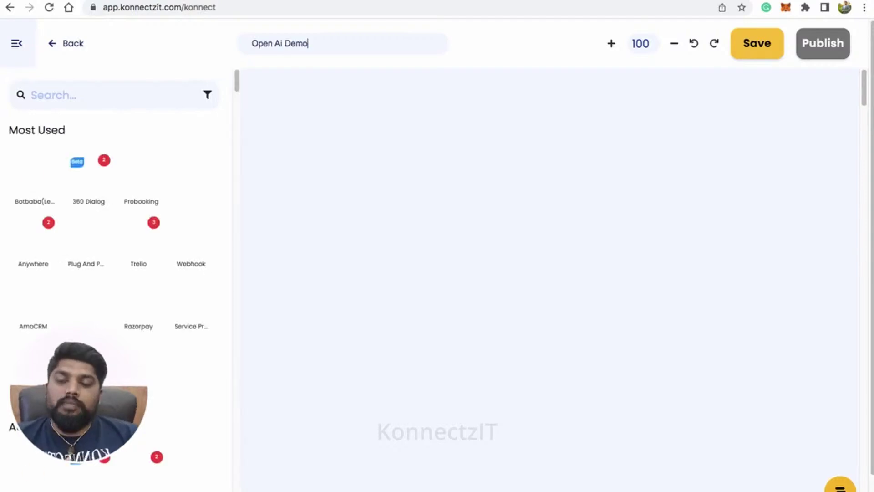
left_click(133, 96)
type("sc")
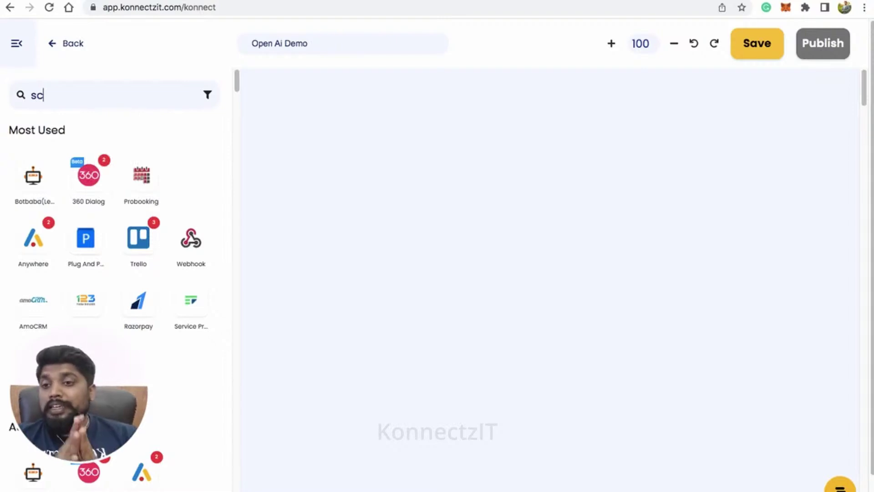
type("ed")
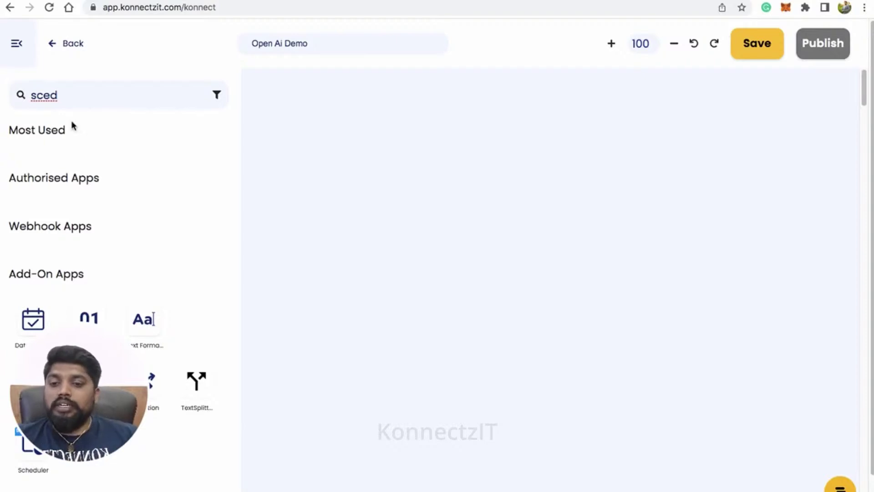
left_click_drag(43, 444, 291, 169)
left_click(16, 48)
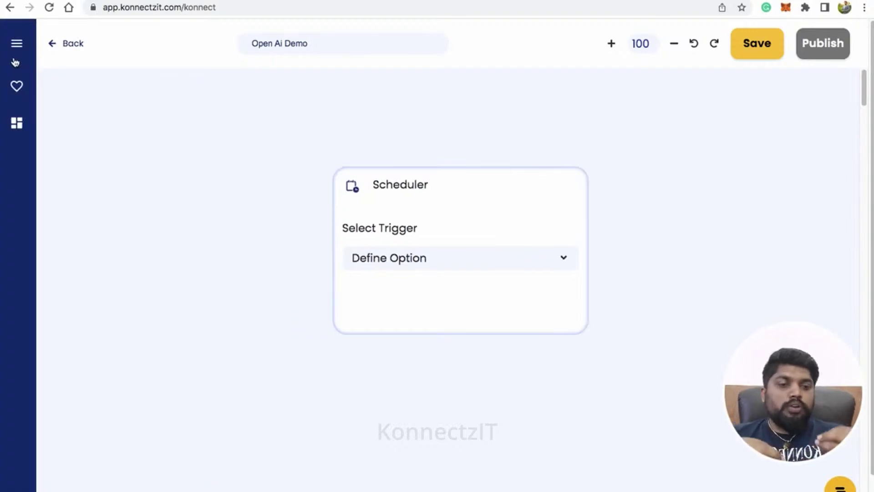
- Choose the At regular intervals trigger for the Scheduler
left_click_drag(400, 187, 243, 153)
left_click(242, 177)
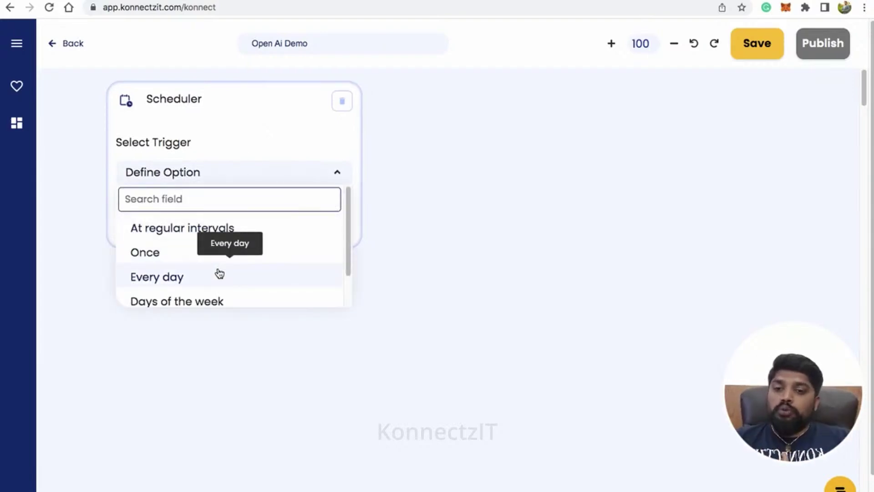
scroll(227, 293, "down", 1)
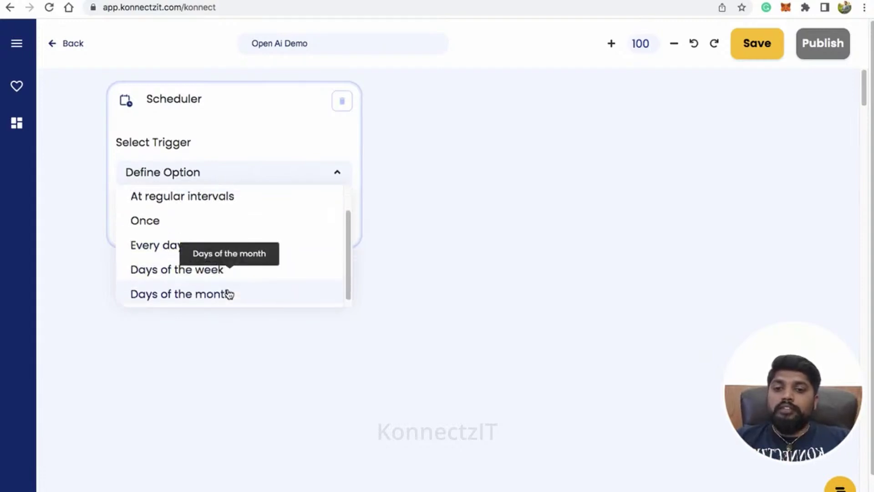
scroll(229, 294, "up", 1)
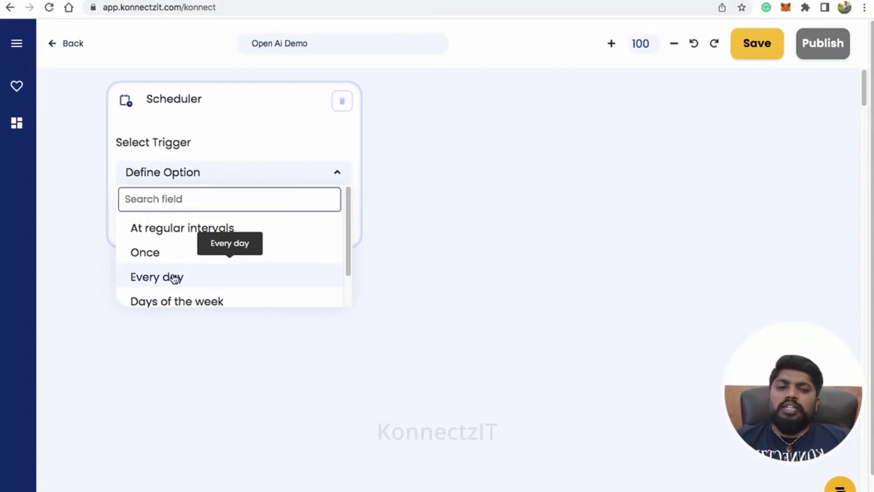
left_click(192, 230)
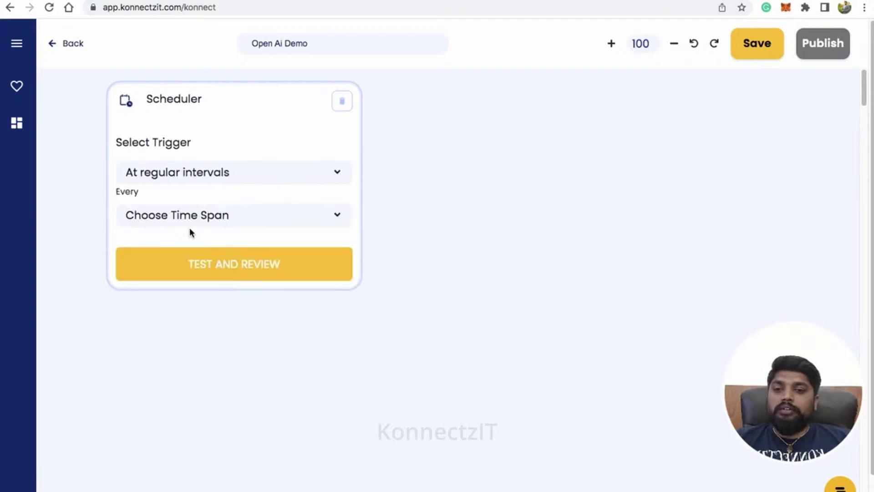
- Set the interval to every 3 minutes and run Test and Review successfully
left_click(214, 220)
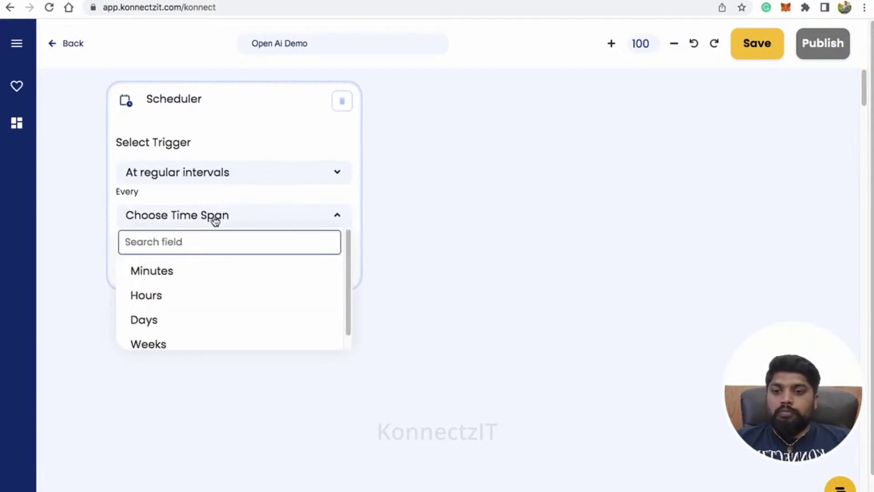
left_click(187, 271)
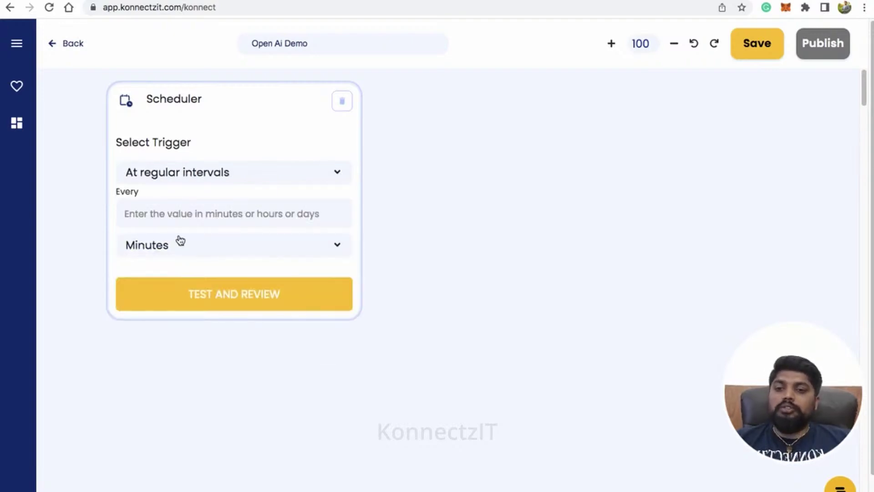
left_click(190, 210)
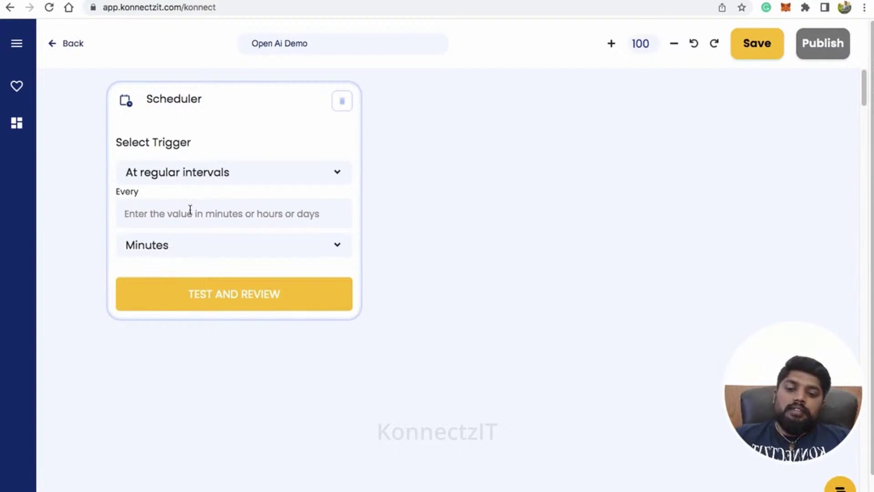
type("3")
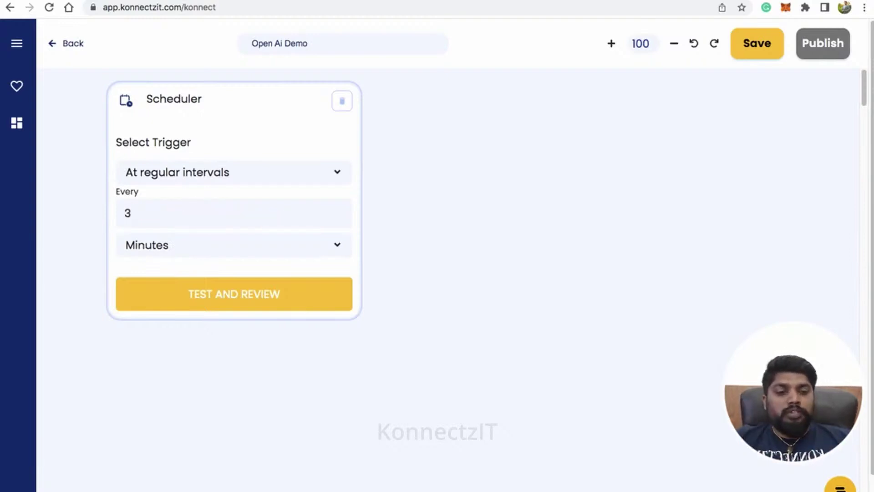
left_click(216, 297)
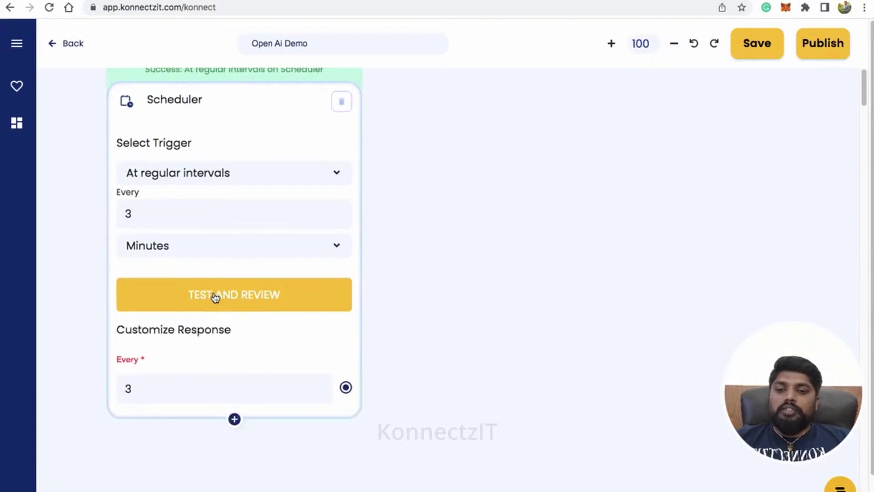
left_click_drag(255, 113, 233, 130)
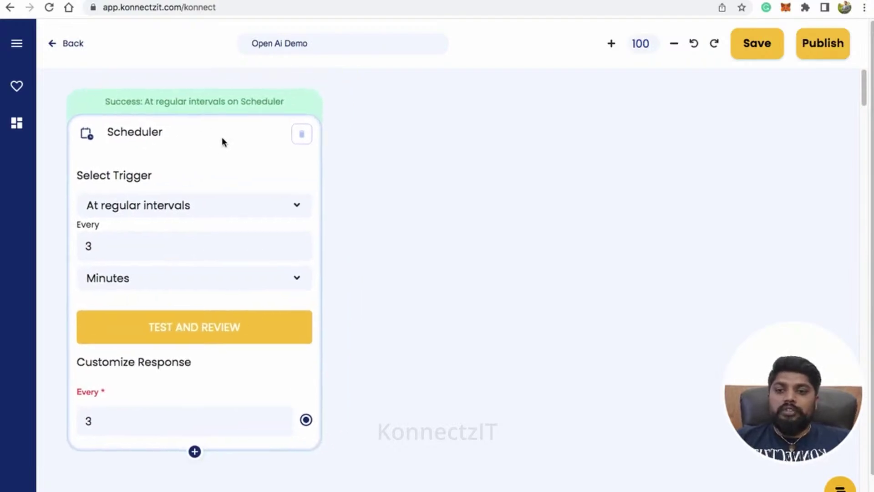